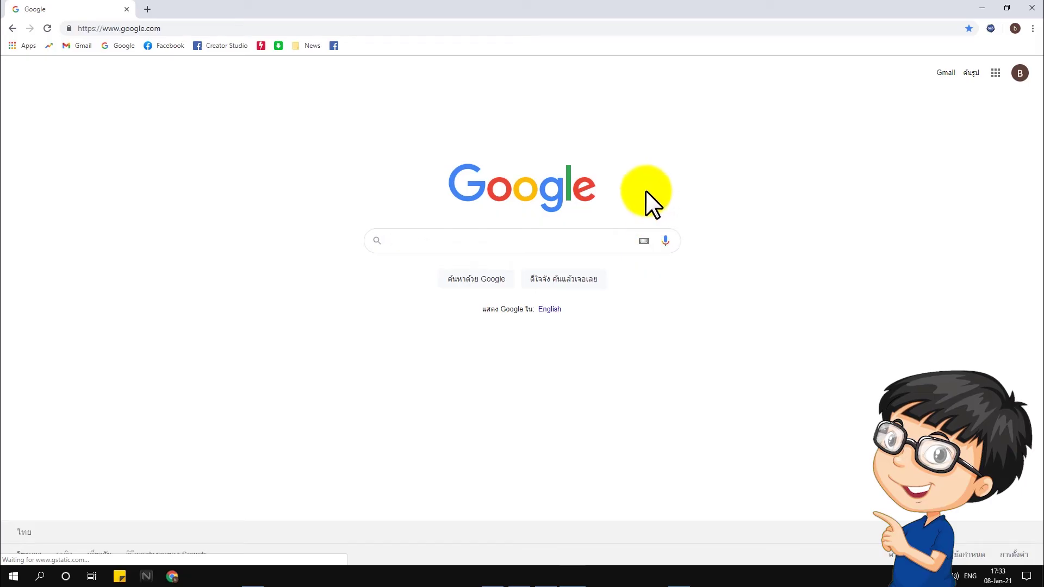
Search Google for 'แปลงไฟล์ PDF เป็น PPT', fixing the mixed Thai/English keyboard input before searching.
click(596, 237)
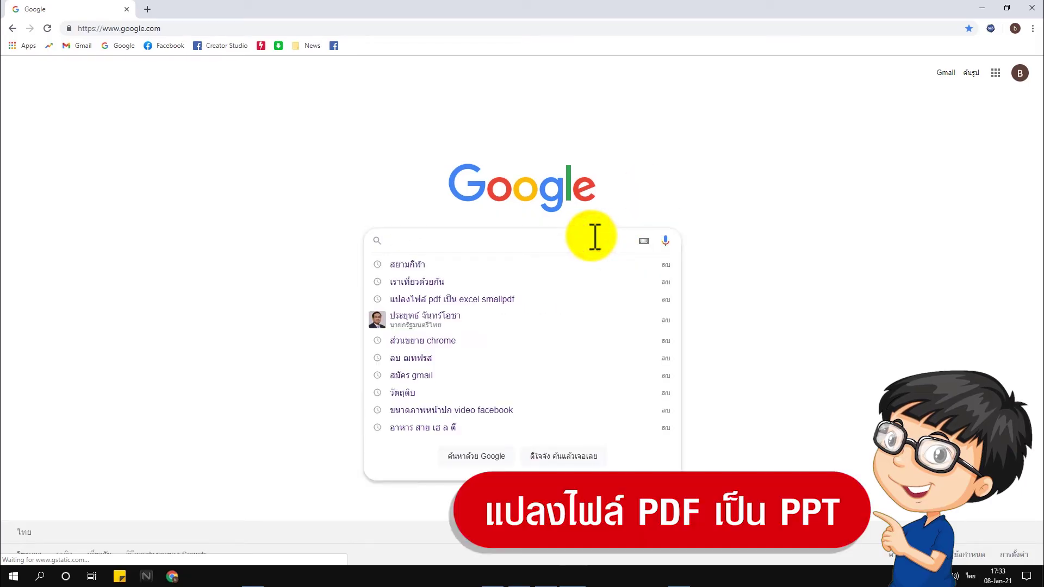
text(แปลง)
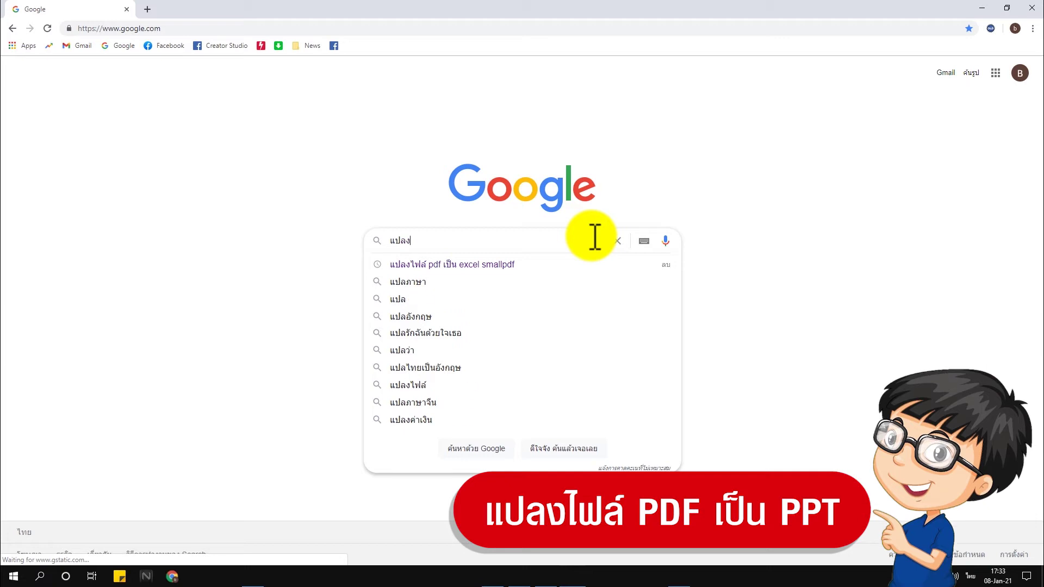
text(ไฟล์ )
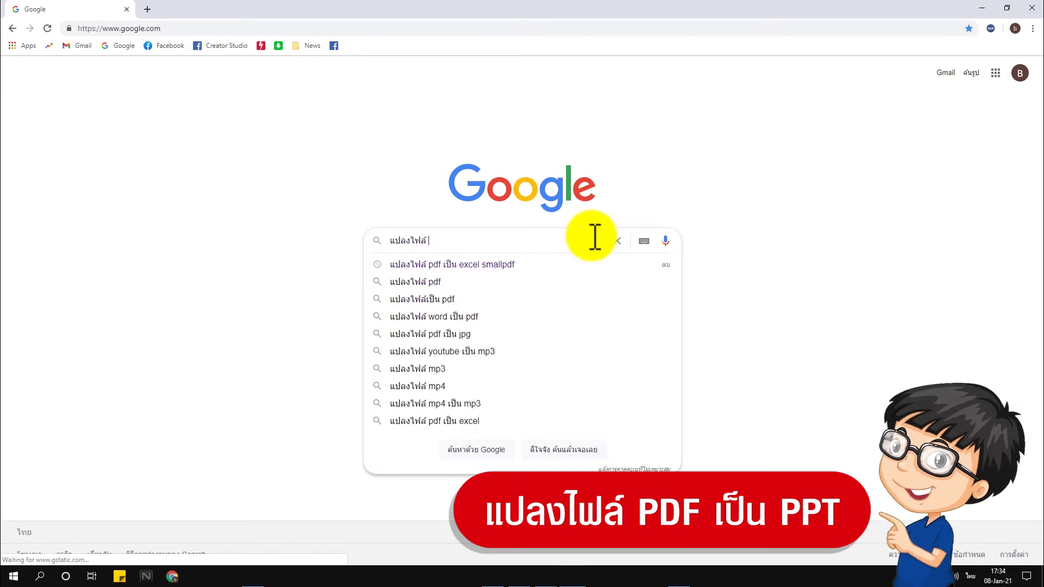
text(PDF เป)
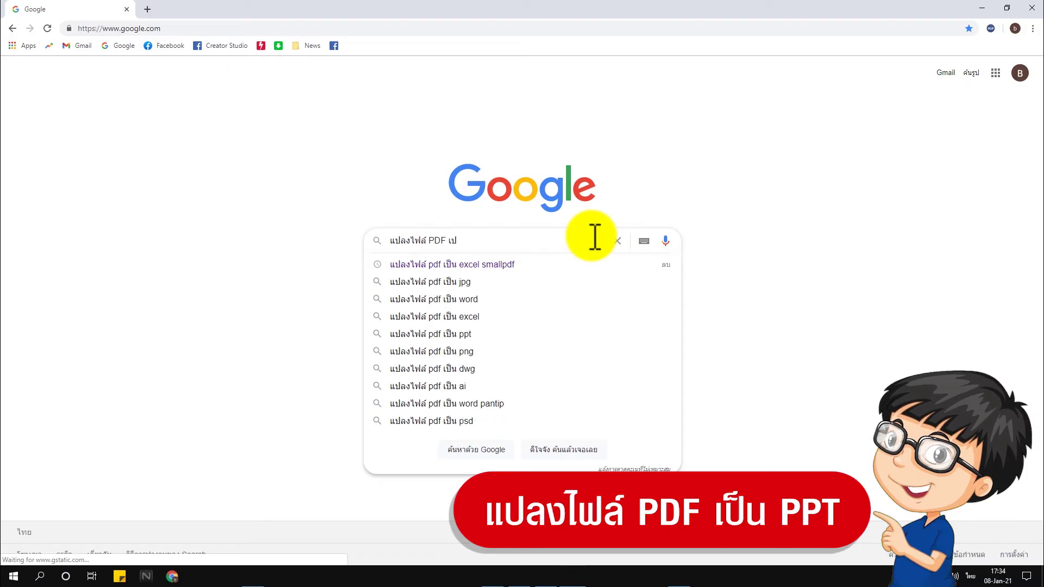
text(ีย)
key(alt+shift)
text(PT)
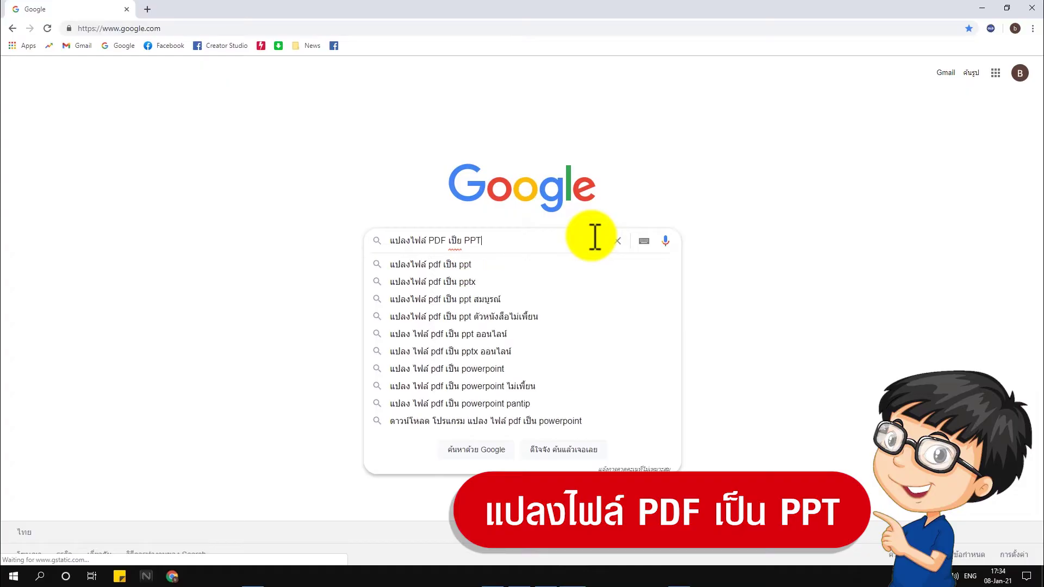
click(463, 242)
key(alt+shift)
text(เป็น)
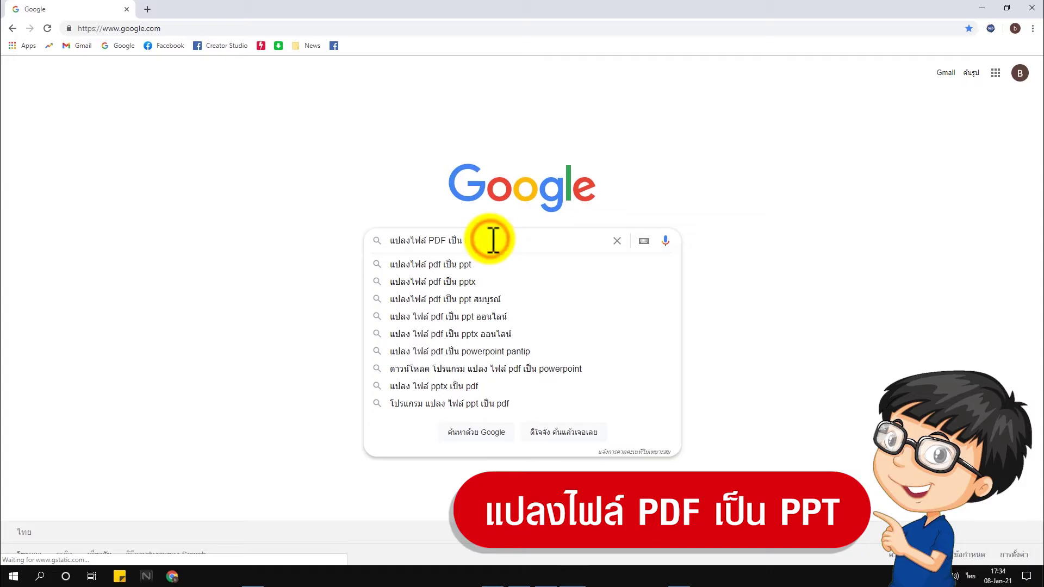
text(PPT)
key(Return)
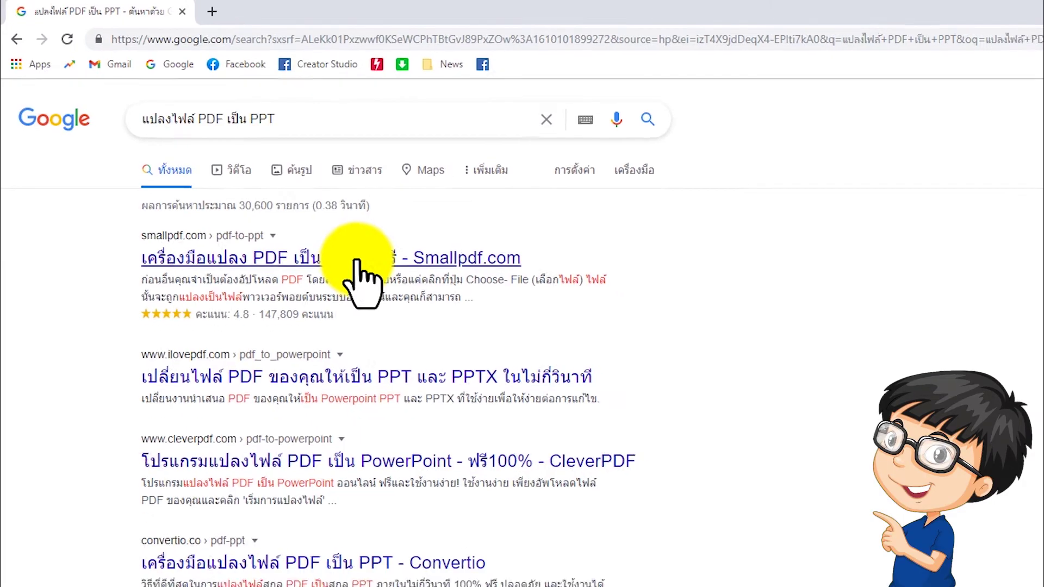
Open Smallpdf's PDF to PPT tool and drag the หลักการตลาด PDF from Downloads into it.
click(265, 195)
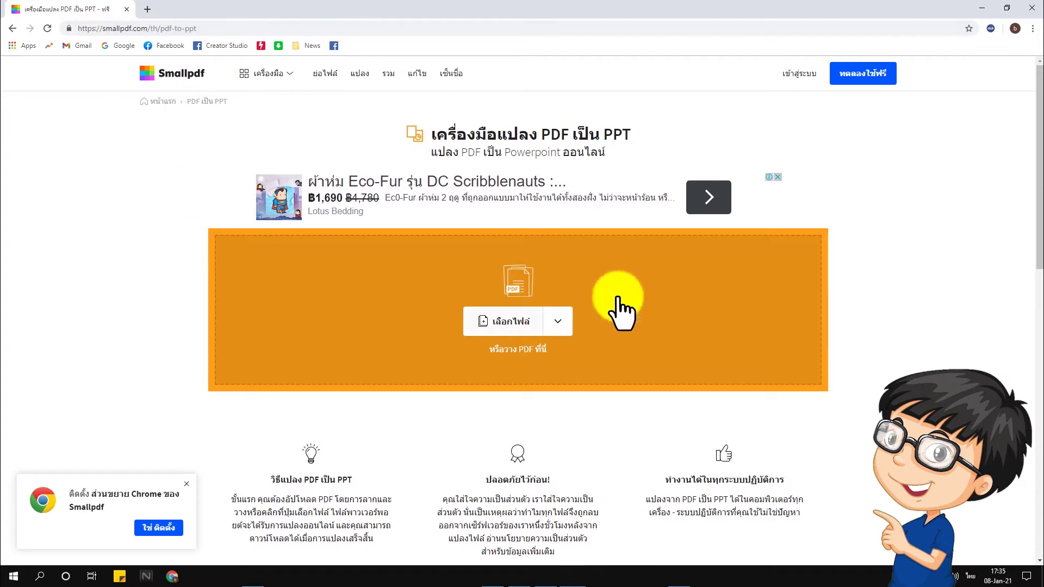
click(510, 326)
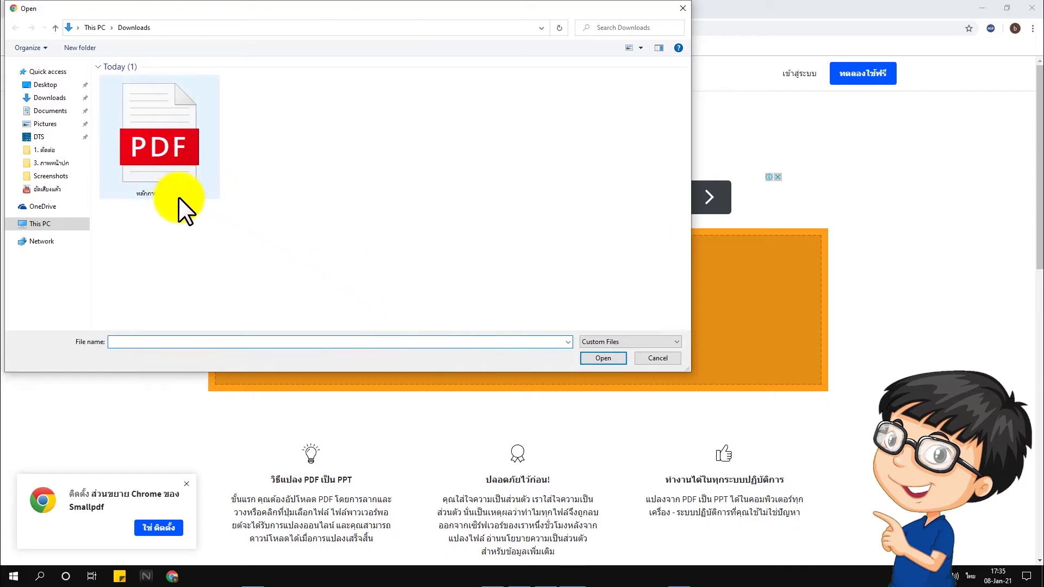
mouse_move(159, 139)
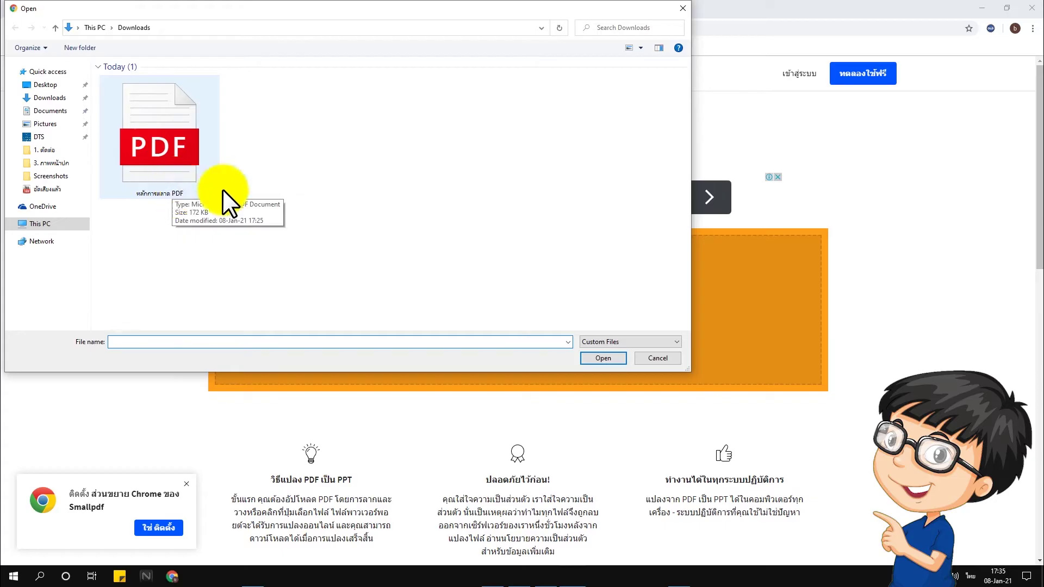
click(658, 358)
key(super+e)
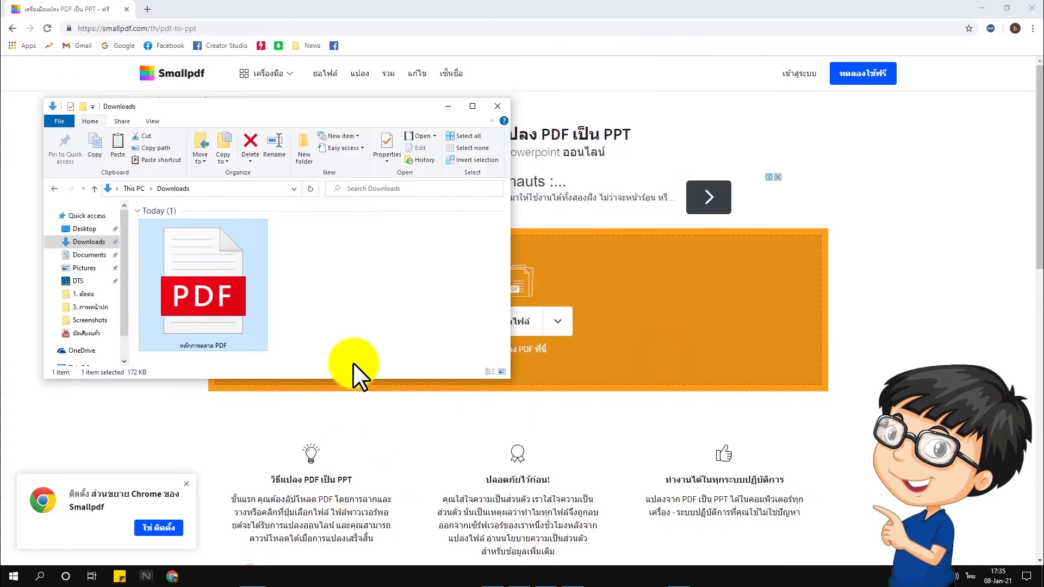
mouse_move(246, 282)
mouse_down()
mouse_move(592, 348)
mouse_move(589, 332)
mouse_up()
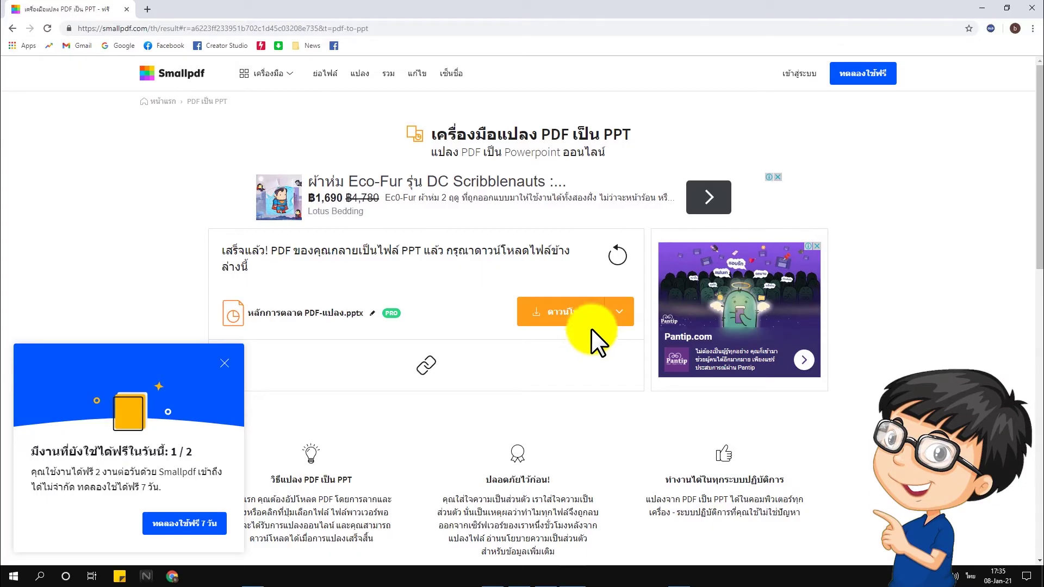
Download 'หลักการตลาด PDF-แปลง.pptx' from Smallpdf and bring up its options in the download bar.
click(562, 325)
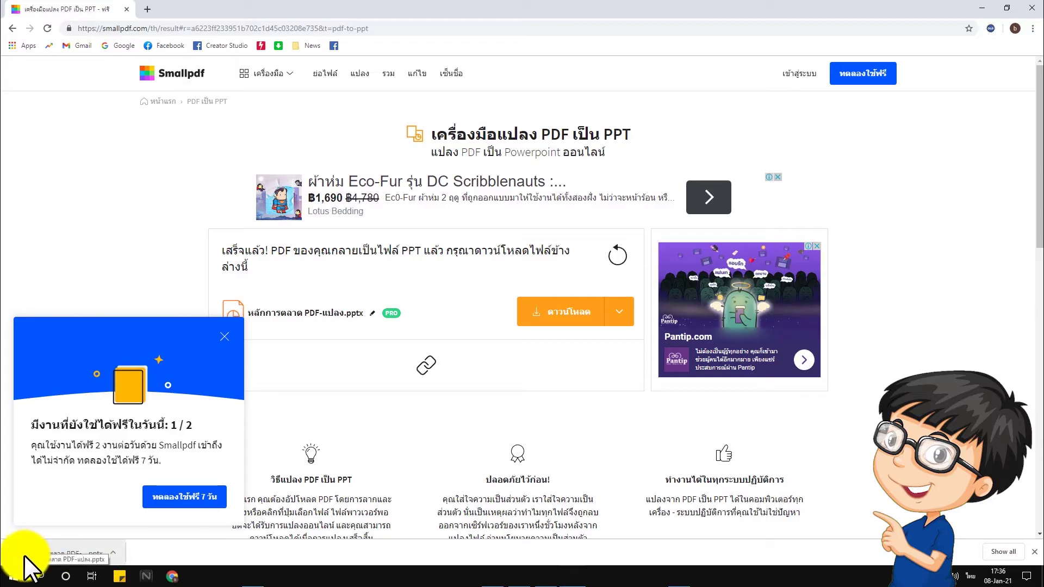
click(116, 552)
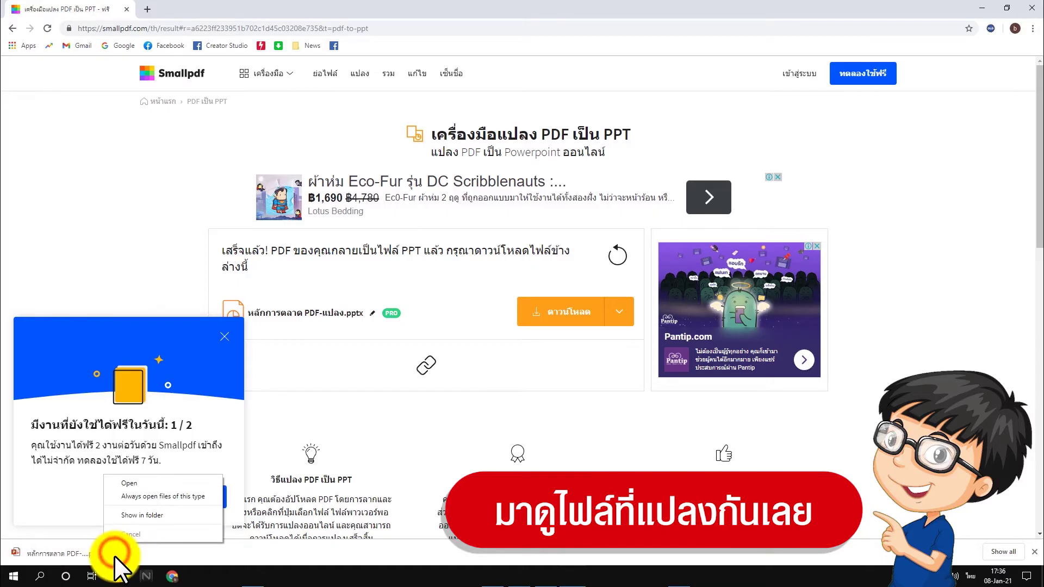
Show 'หลักการตลาด PDF-แปลง.pptx' in the Downloads folder and open it in PowerPoint.
click(139, 516)
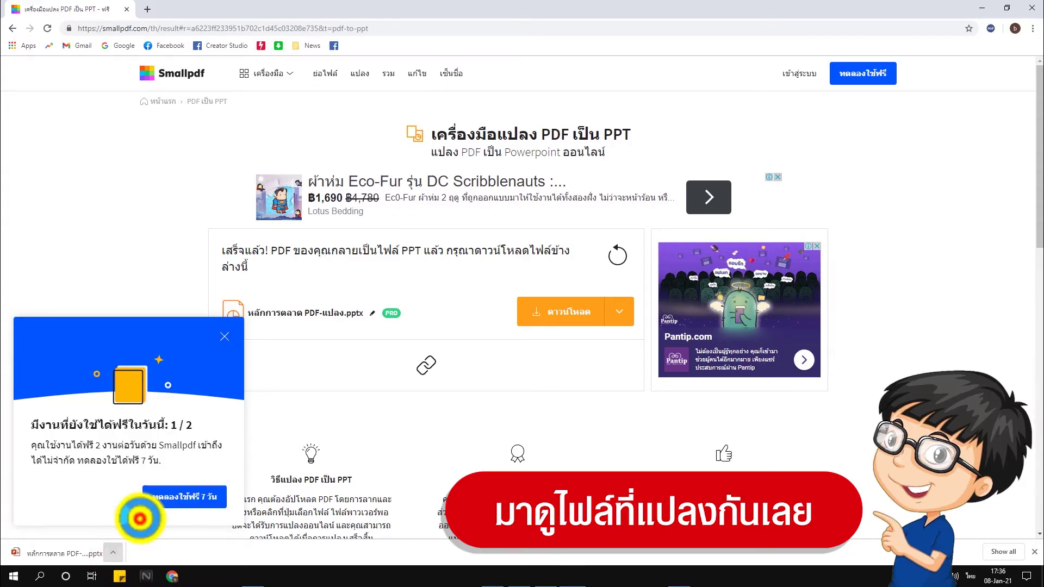
click(490, 118)
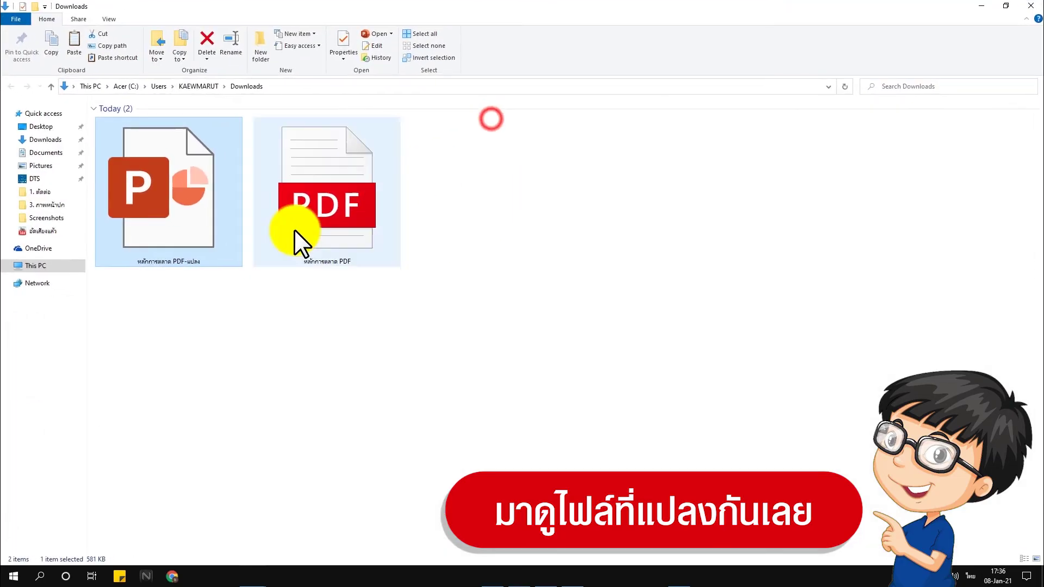
drag(196, 347, 158, 175)
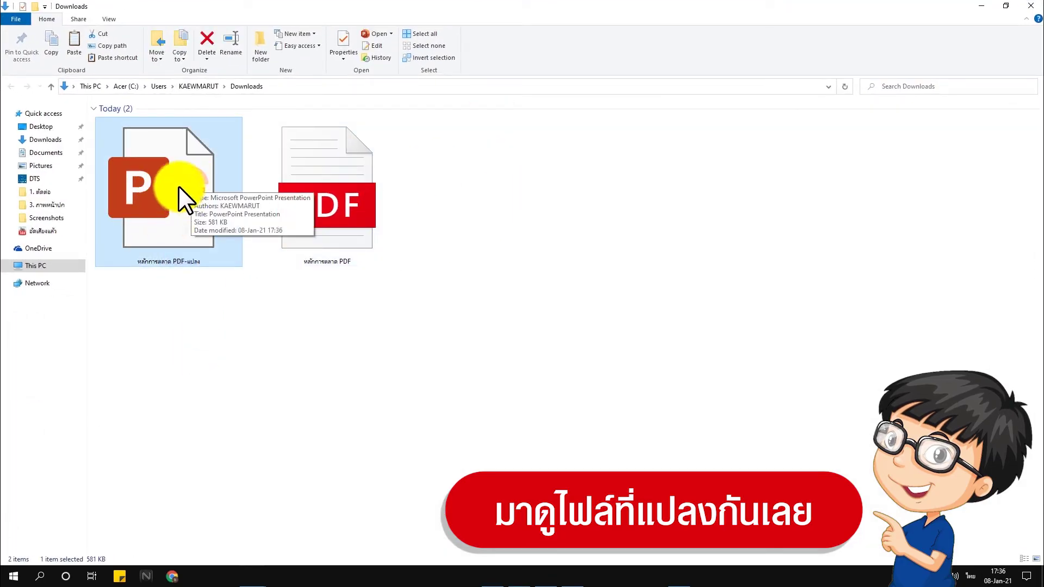
double_click(177, 194)
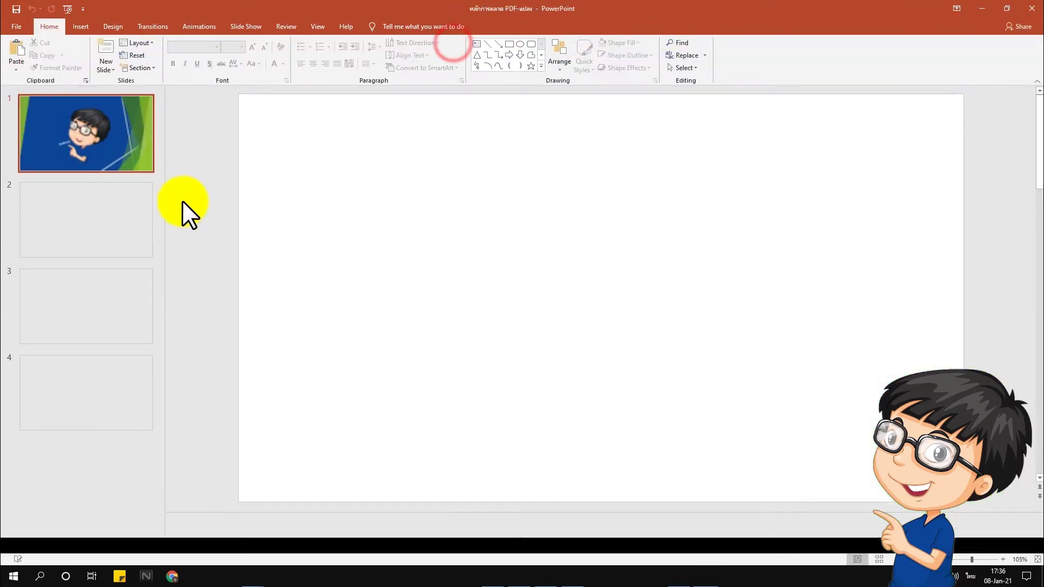
Go to slide 3 'Marketing mix' and place the cursor in its garbled Thai body text.
click(119, 280)
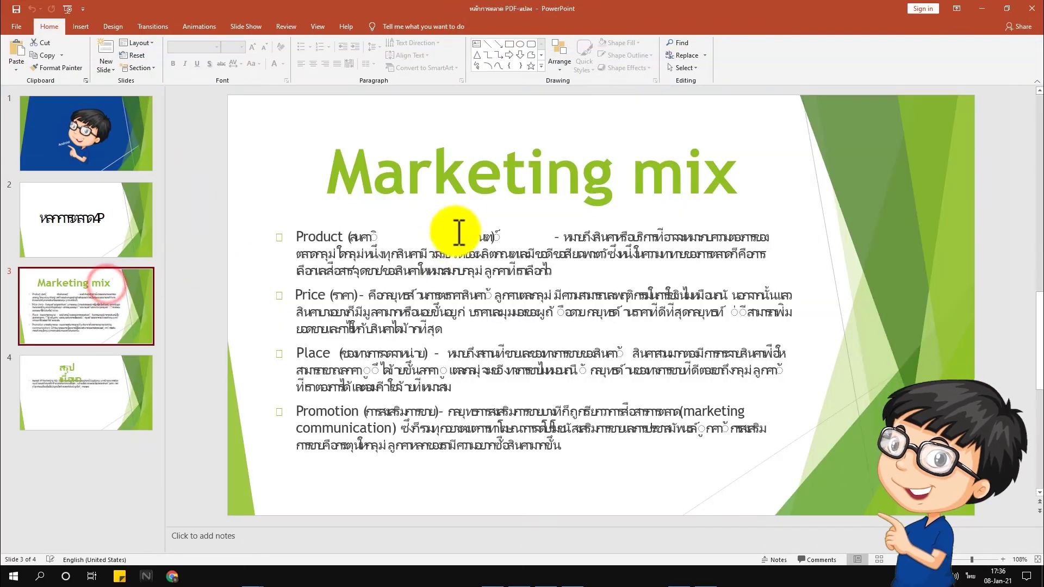
click(462, 182)
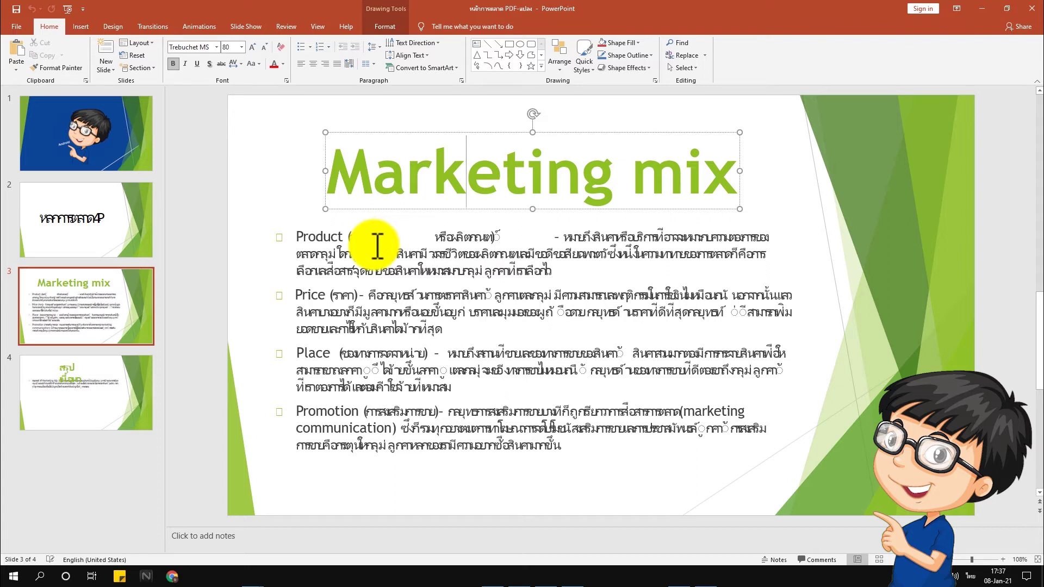
click(355, 241)
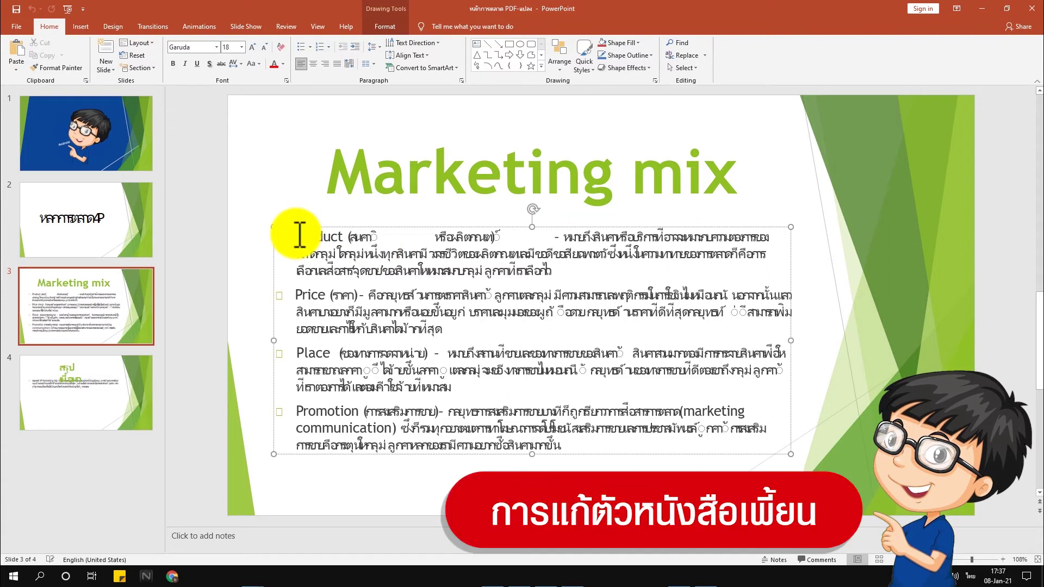
Apply Angsana New at size 20 to all the Marketing mix body text from Product onward.
drag(299, 233, 596, 439)
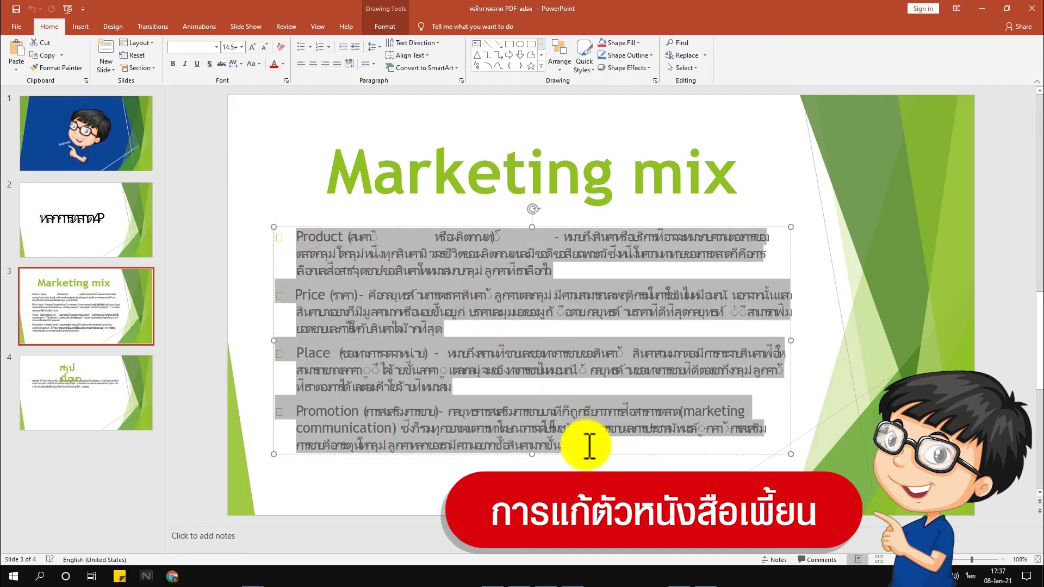
click(216, 47)
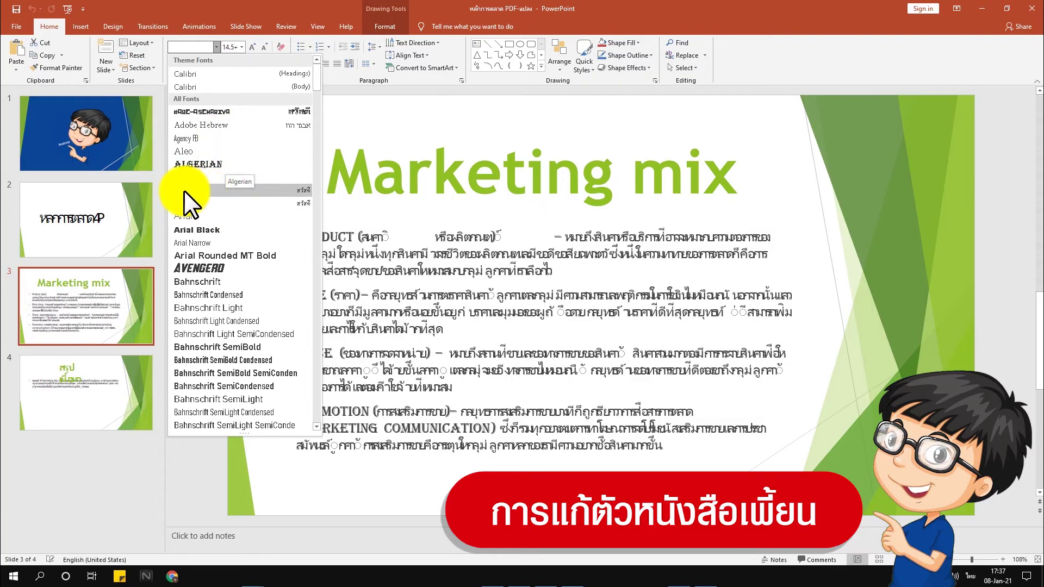
click(196, 189)
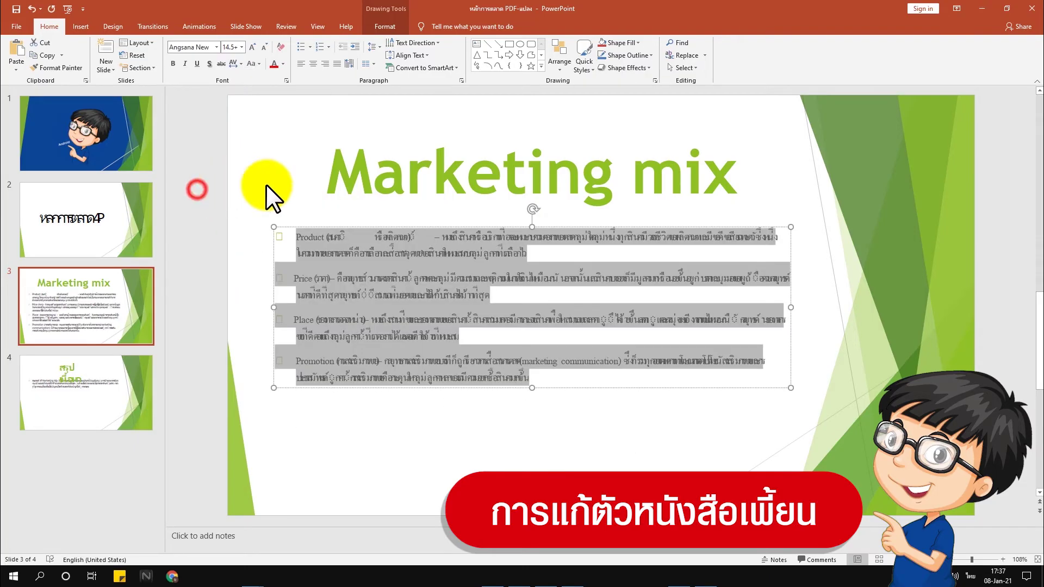
click(250, 47)
click(250, 47)
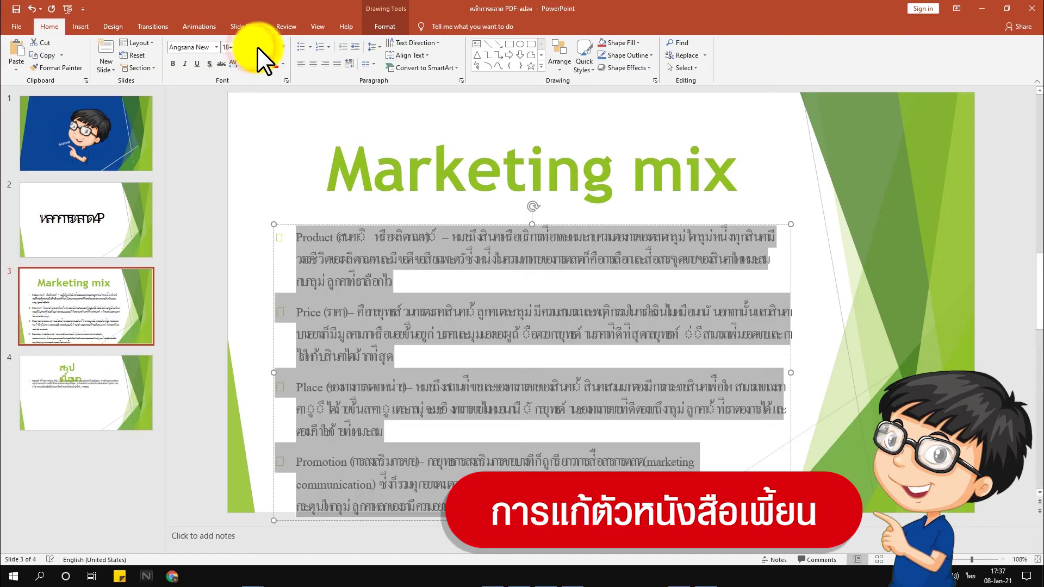
click(264, 47)
double_click(456, 258)
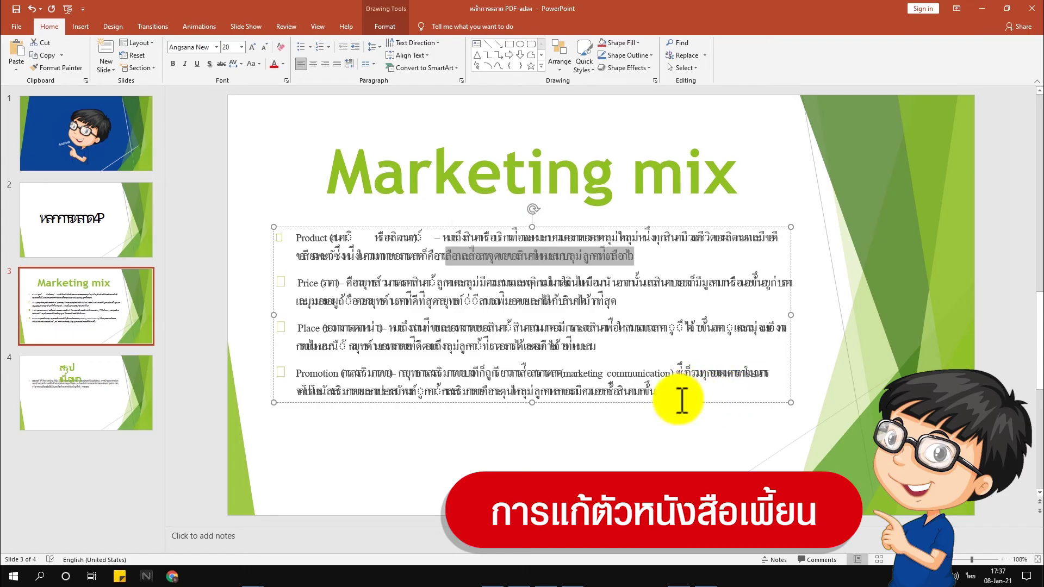
drag(684, 393, 286, 239)
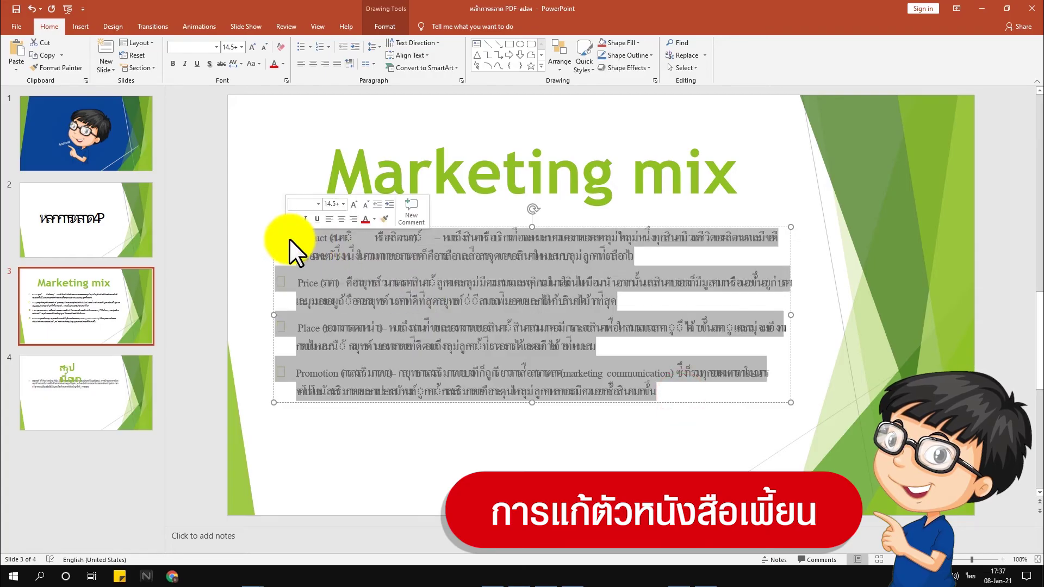
Change the character spacing of the selected Marketing mix body text.
click(237, 64)
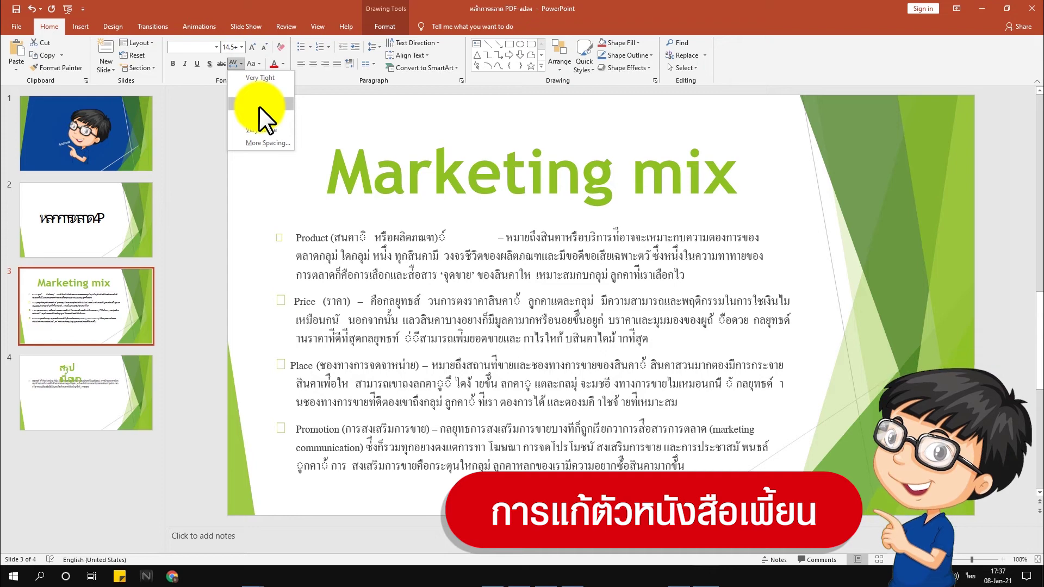
click(259, 106)
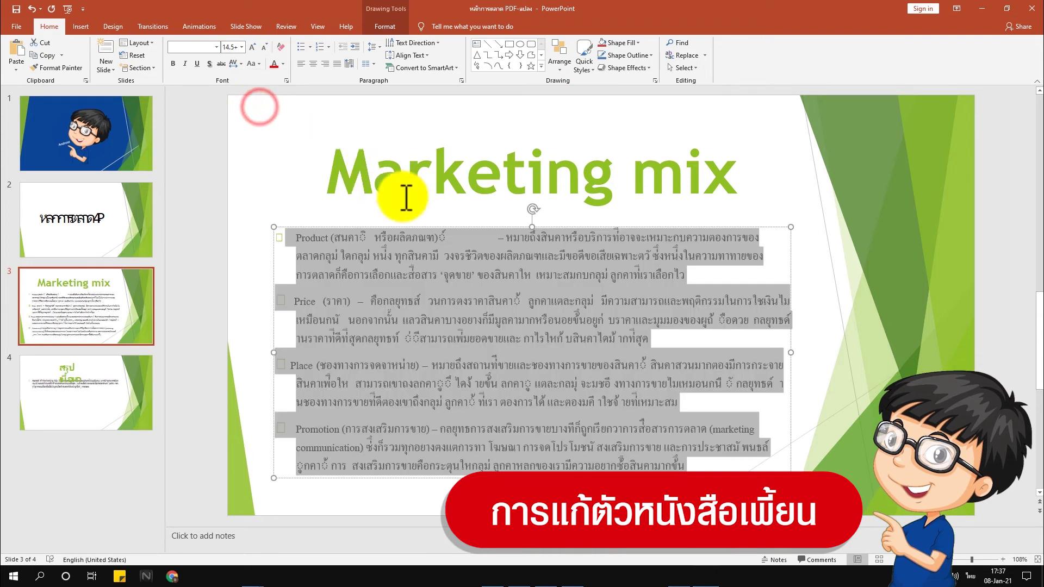
click(478, 256)
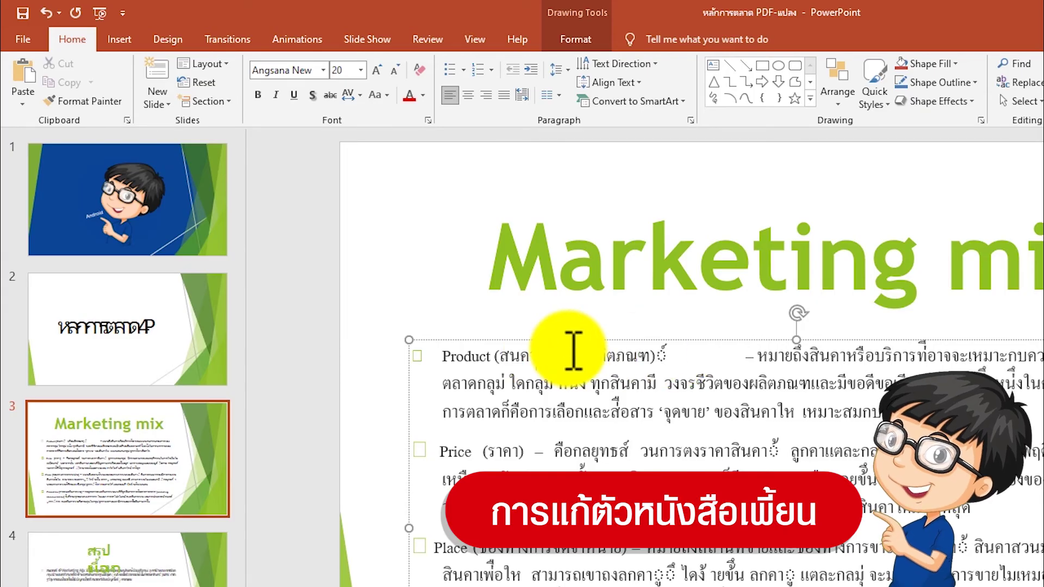
Add the missing Thai vowel marks to สินค้ and delete the blank gap after the Product heading.
text(ิ้)
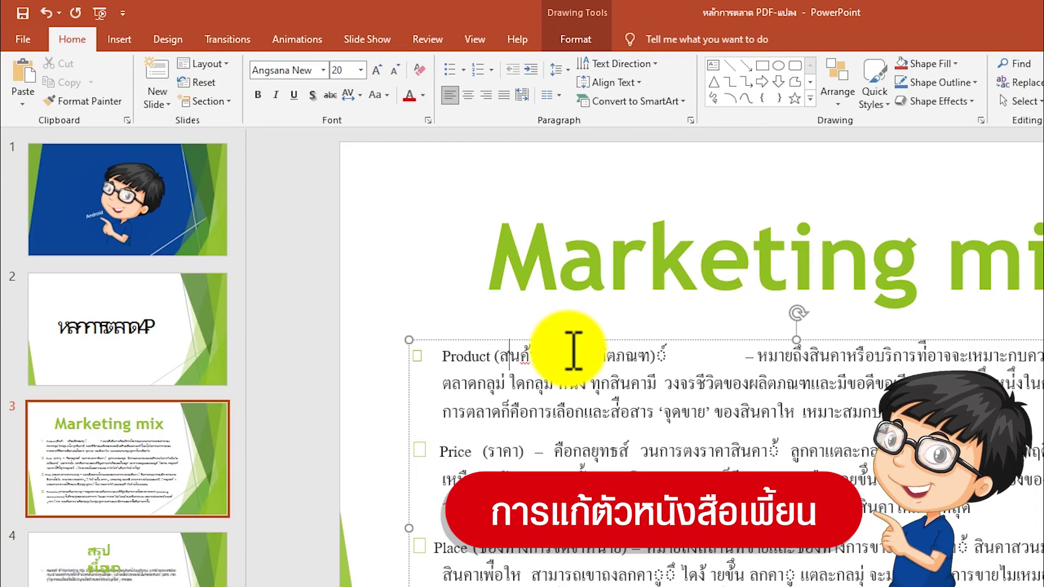
key(Delete)
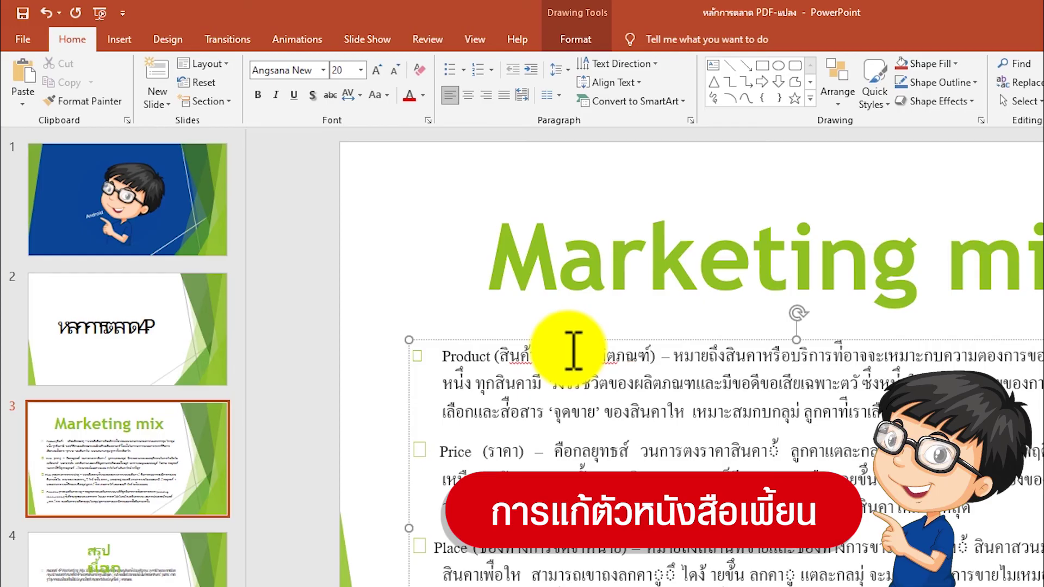